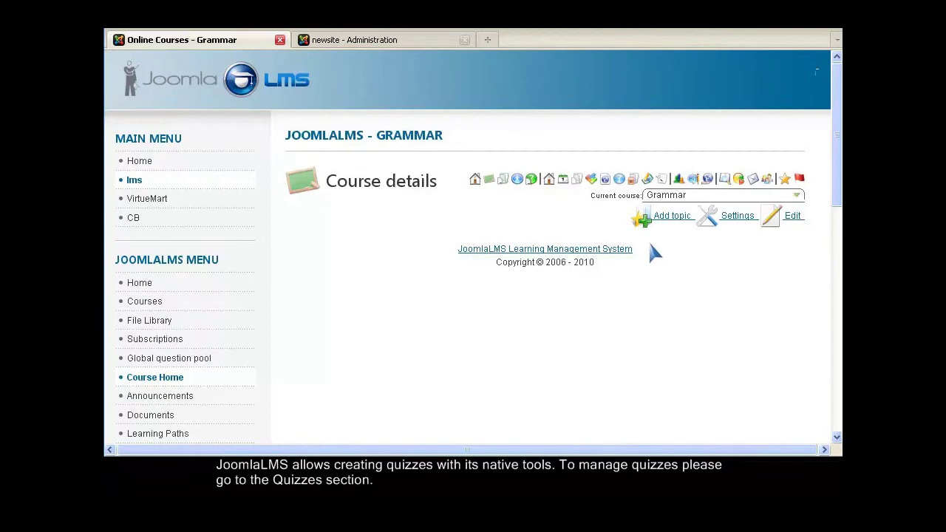
Open the Quizzes section from the Grammar course toolbar.
left_click(622, 184)
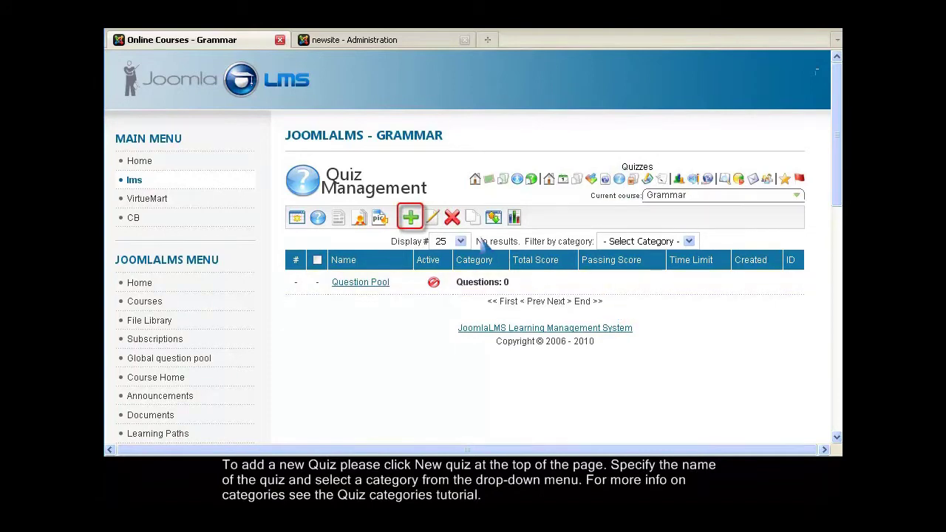
Create a quiz named 'New quiz' with no certificate, a 15-minute time limit and a 75% passing score.
left_click(412, 219)
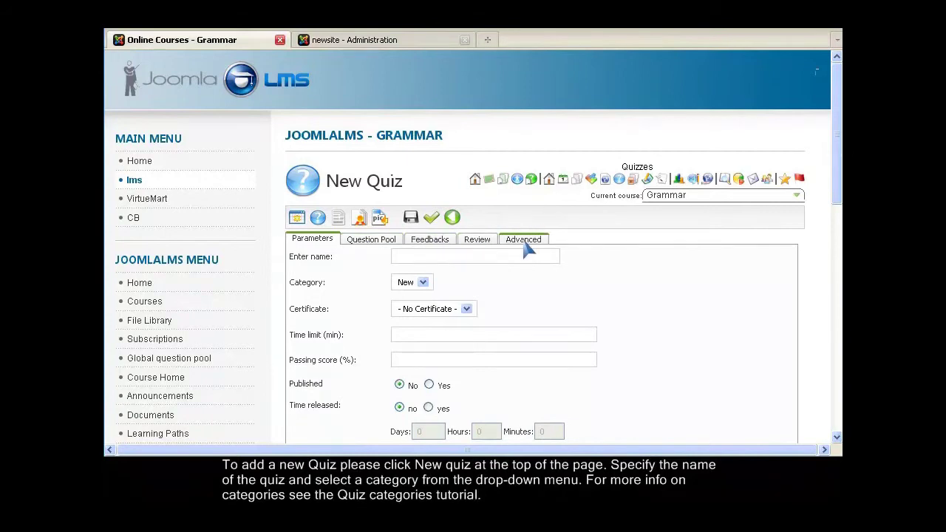
left_click(405, 259)
type("New quiz")
left_click(425, 284)
left_click(467, 310)
left_click(467, 309)
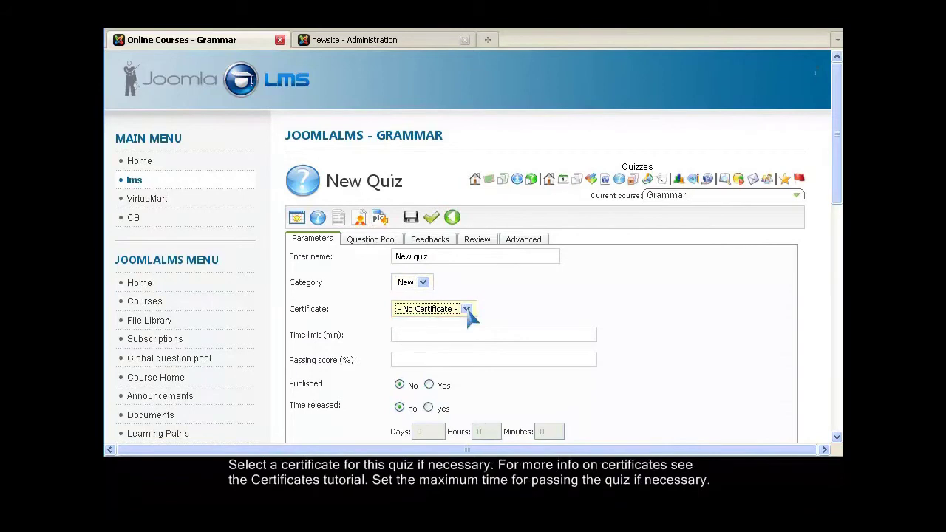
left_click(411, 343)
left_click(397, 362)
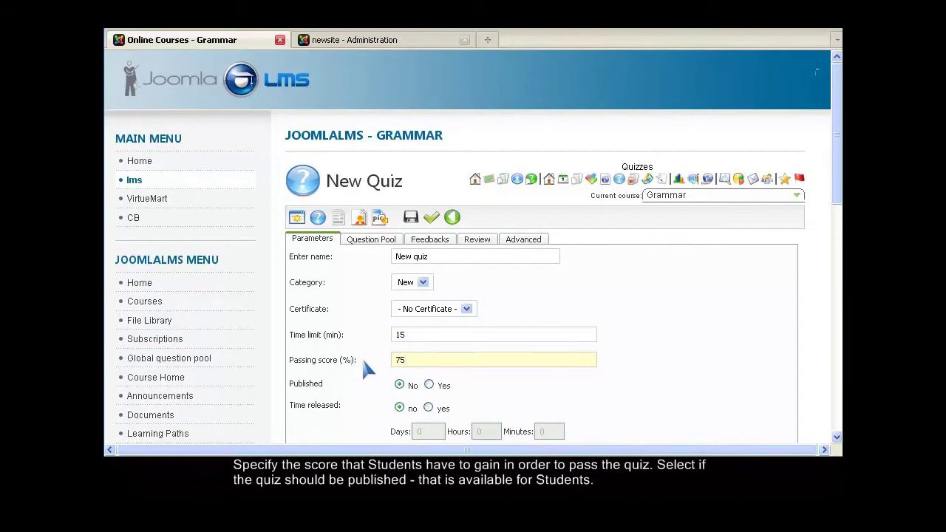
scroll(368, 368, "down", 2)
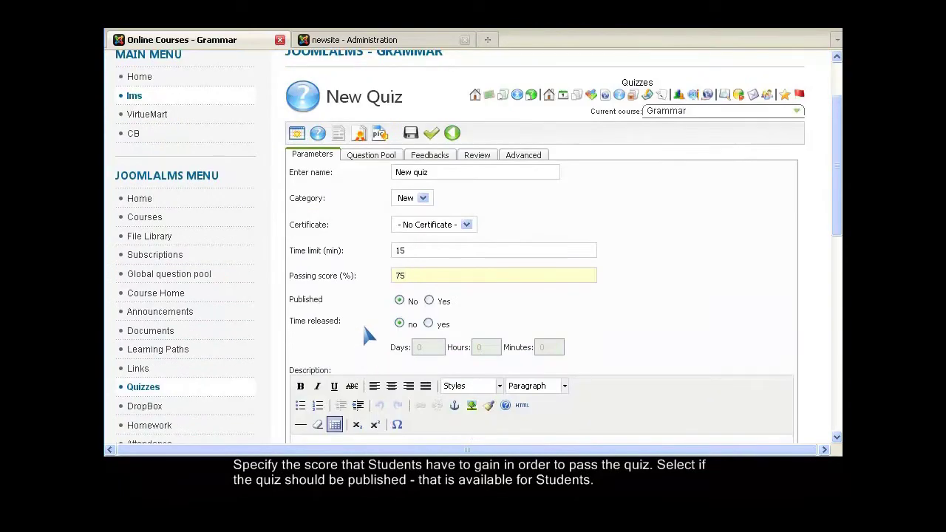
Set the quiz to Published, leaving Time released at no.
left_click(430, 302)
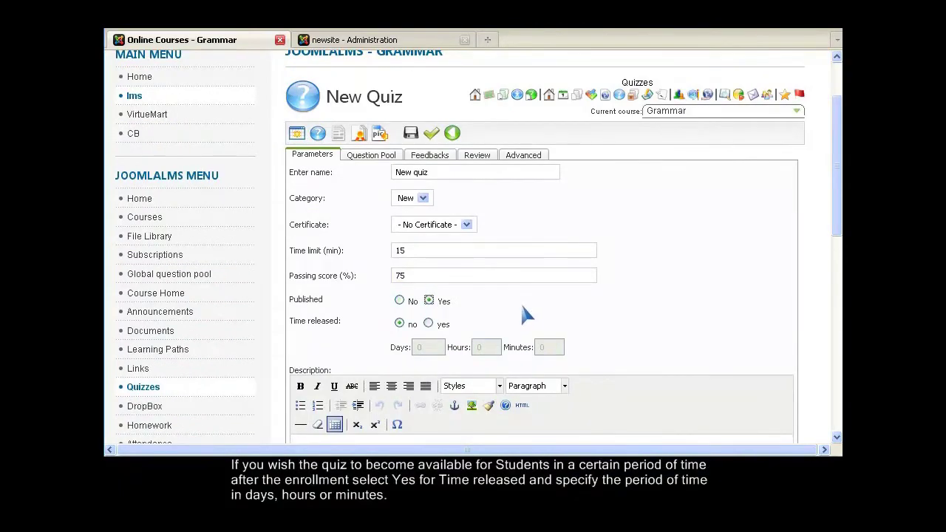
left_click(428, 323)
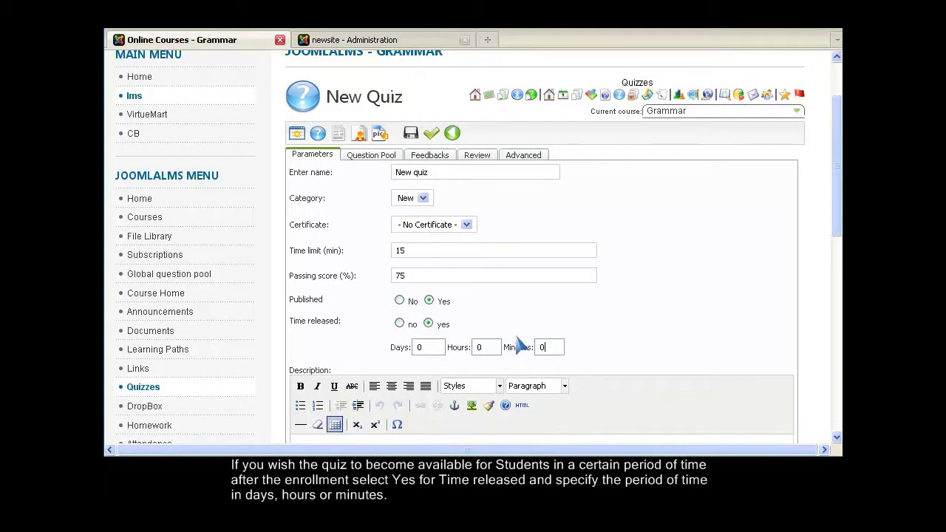
left_click(400, 323)
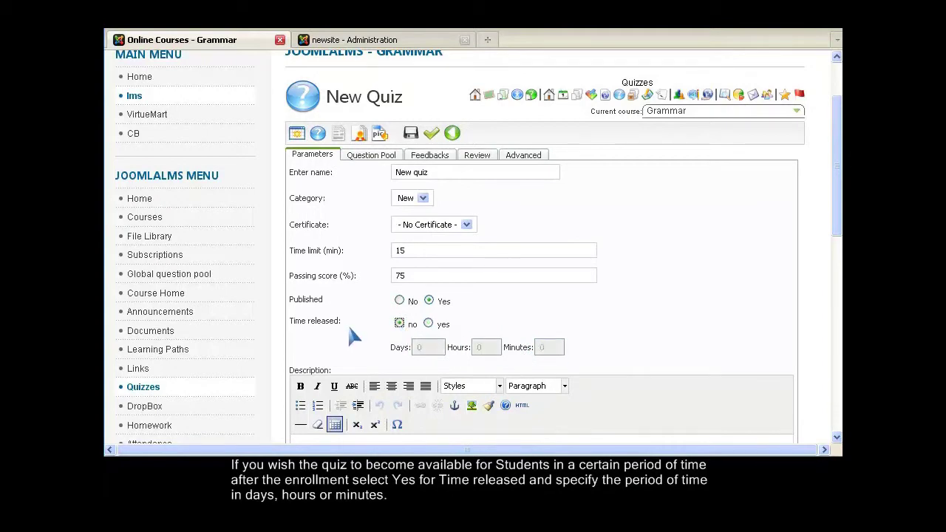
scroll(351, 337, "down", 4)
Enable resuming the last attempt and allow 5 attempts with 3 minutes between them, leaving self selection off.
left_click(332, 294)
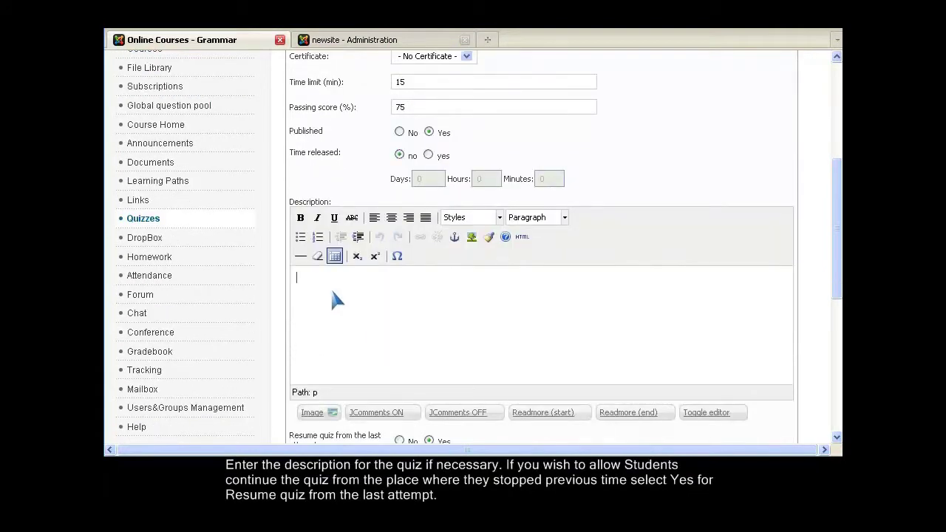
scroll(333, 296, "down", 4)
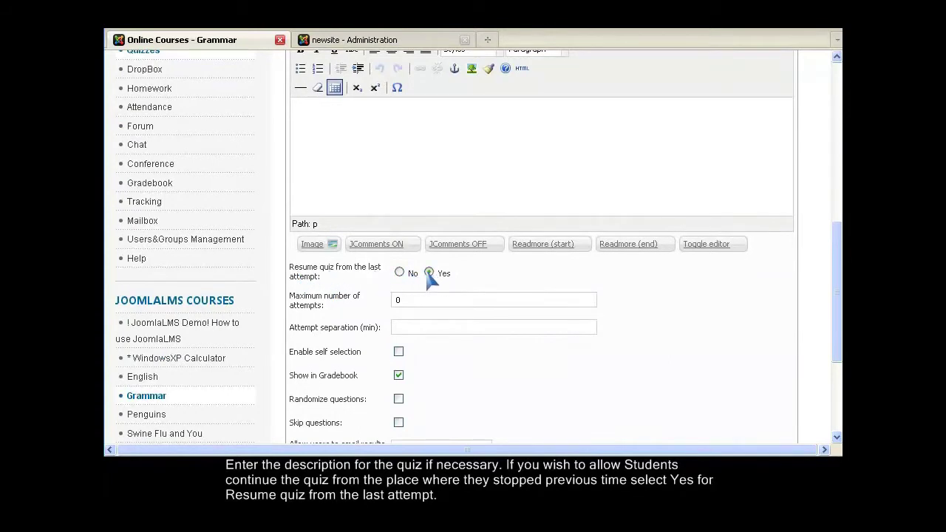
left_click(400, 273)
left_click(404, 305)
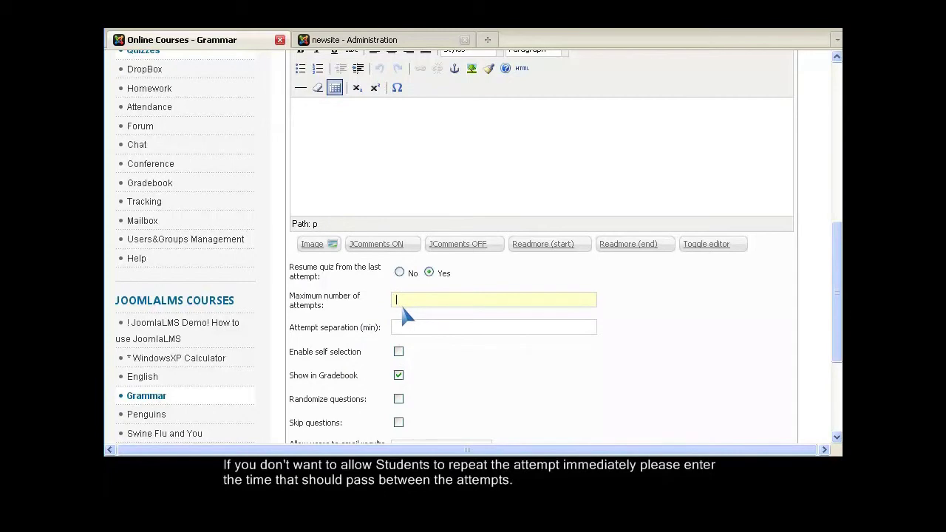
left_click(408, 331)
type("3")
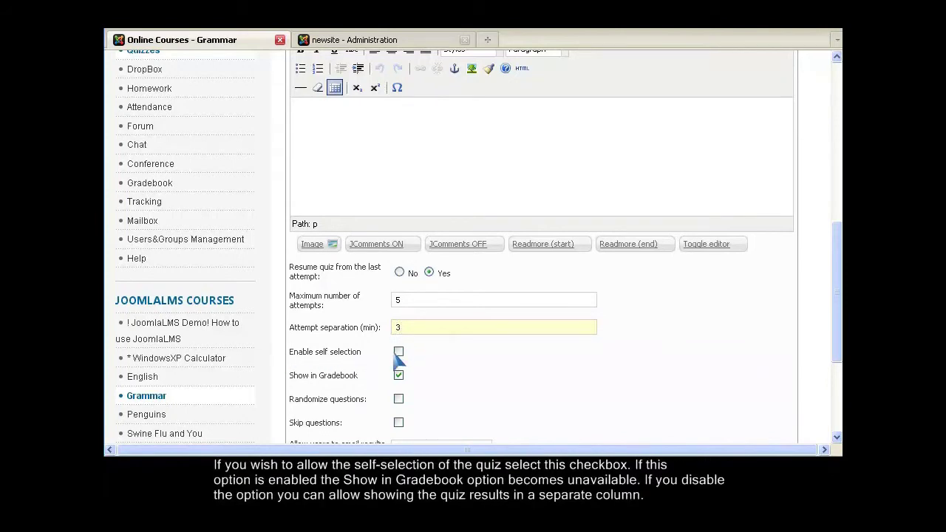
left_click(399, 353)
left_click(399, 353)
Keep emailing of quiz results disabled and tick the option letting users print results.
scroll(427, 355, "down", 2)
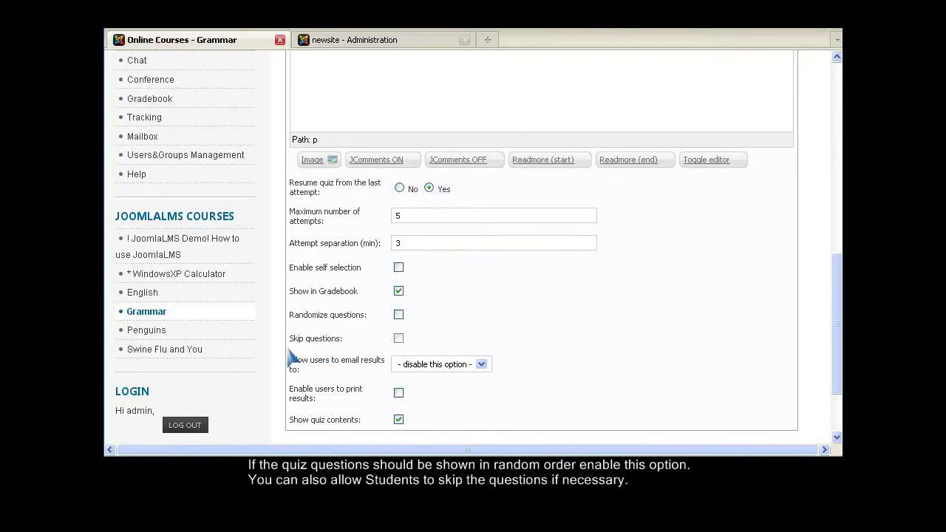
left_click(482, 365)
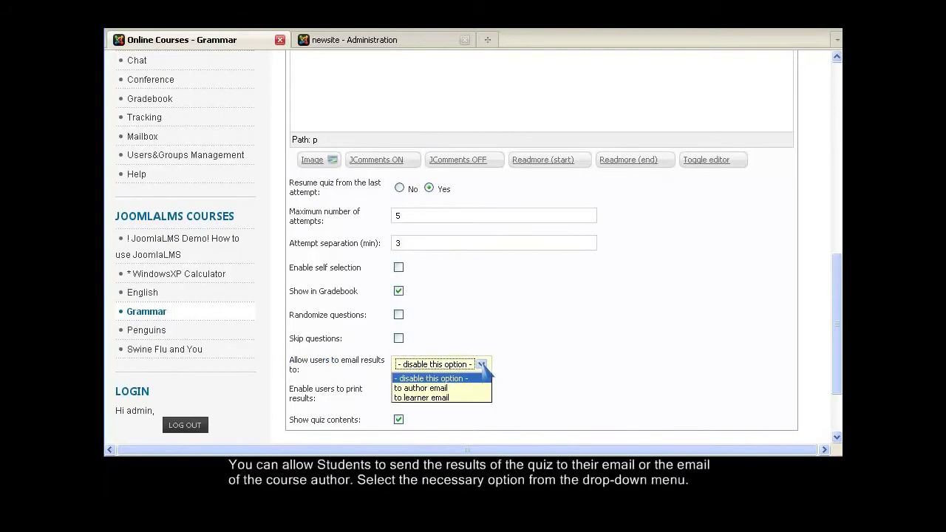
left_click(483, 419)
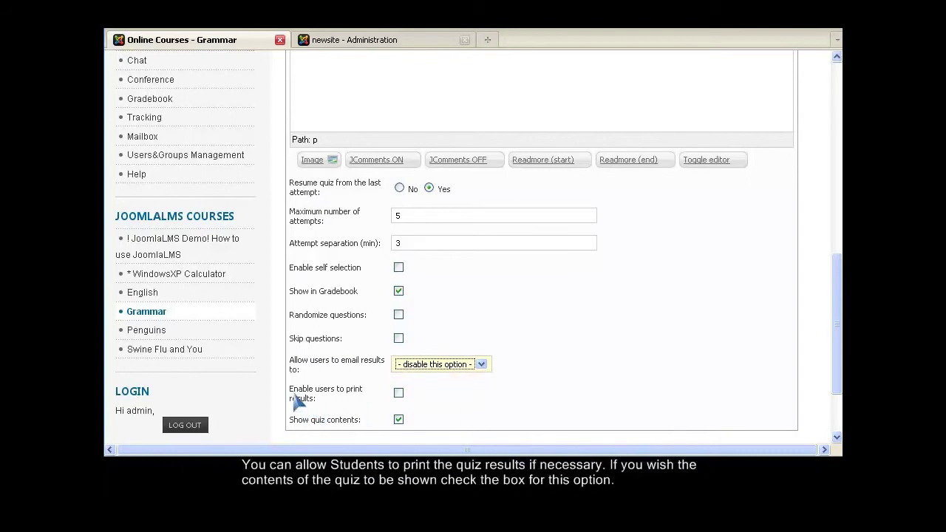
left_click(400, 394)
scroll(525, 422, "up", 6)
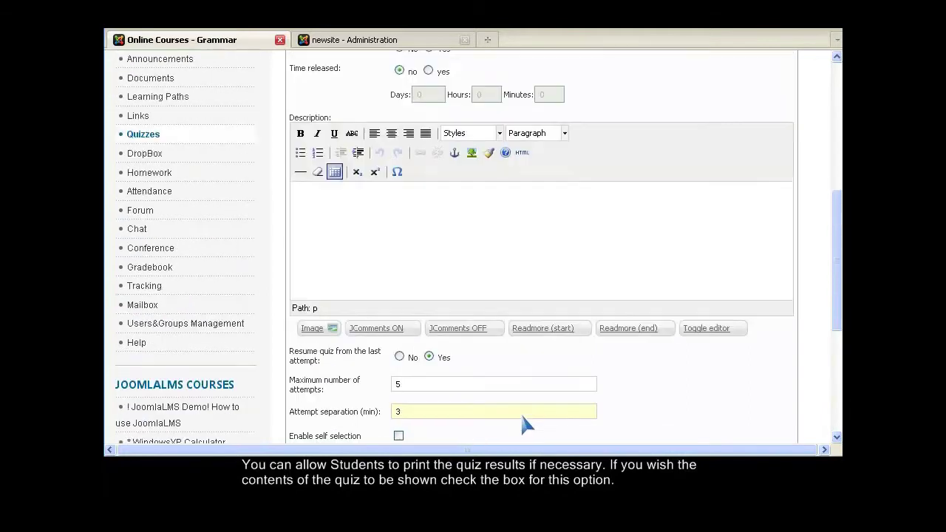
scroll(524, 423, "up", 7)
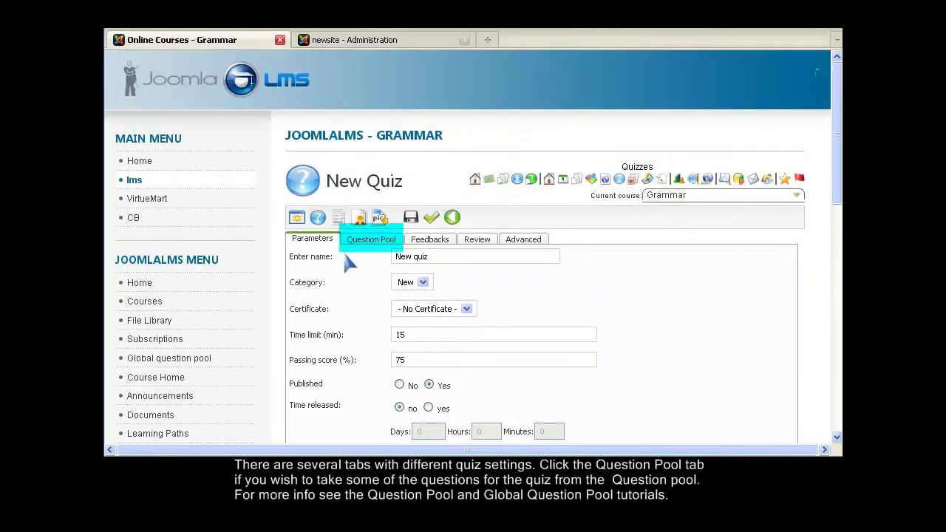
In Question Pool settings, try the General (6) category, then return the global pool to By questions.
left_click(374, 245)
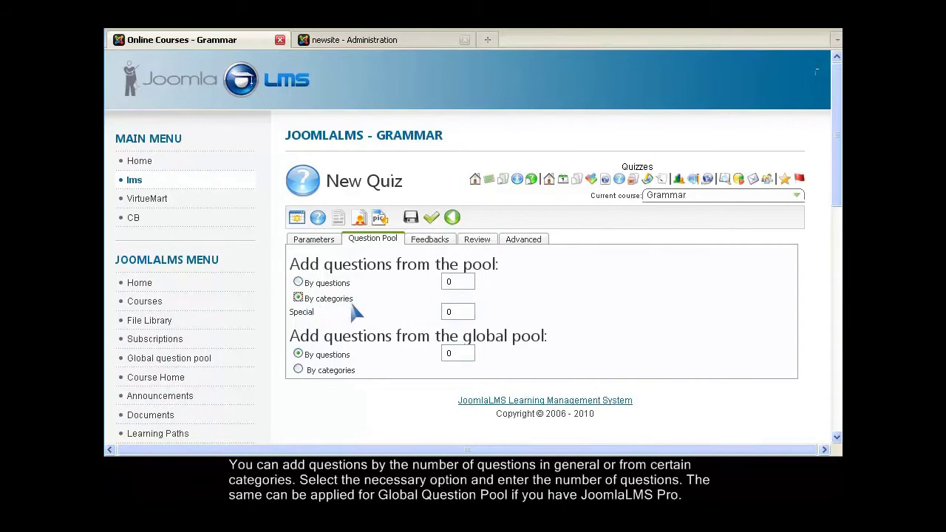
double_click(298, 313)
left_click(334, 323)
left_click(298, 370)
left_click(428, 388)
left_click(420, 409)
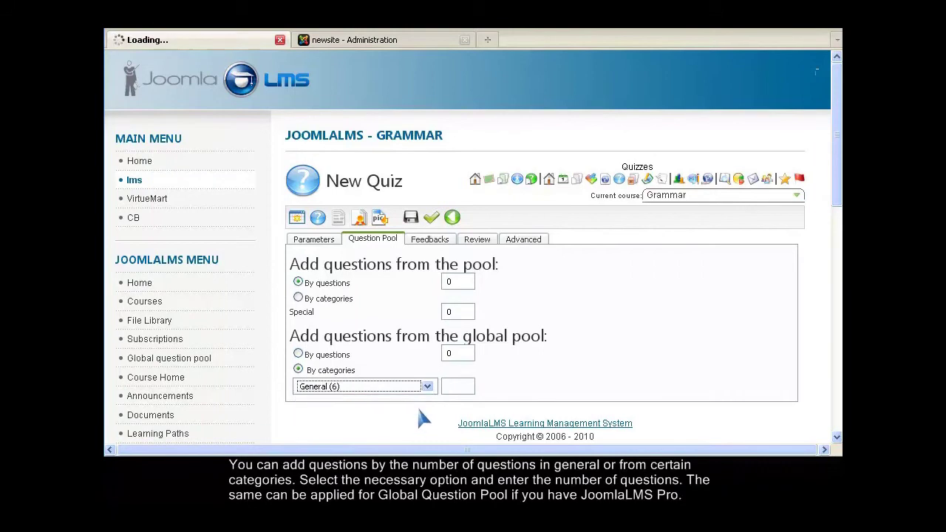
left_click(428, 410)
left_click(429, 411)
left_click(454, 388)
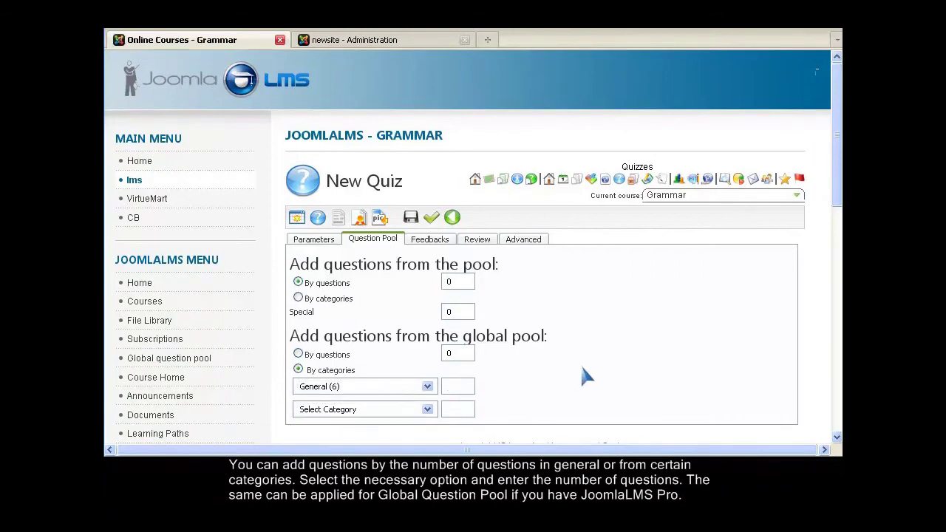
left_click(299, 355)
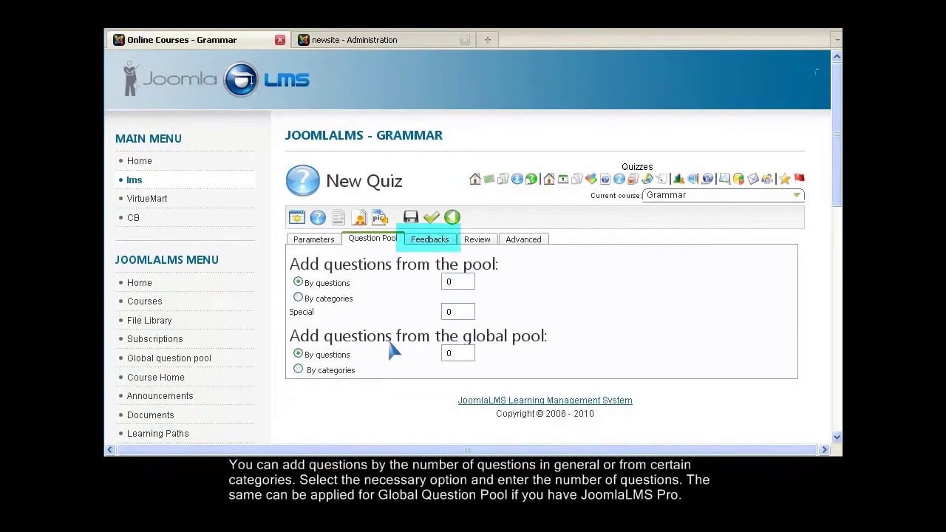
Enter 'Correct!' and 'Incorrect!' as the question feedback messages.
left_click(433, 246)
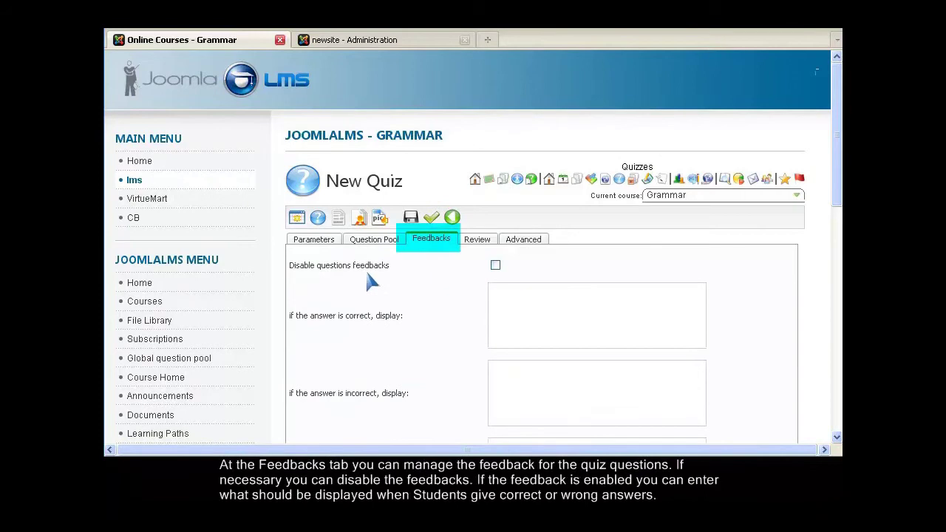
left_click(496, 266)
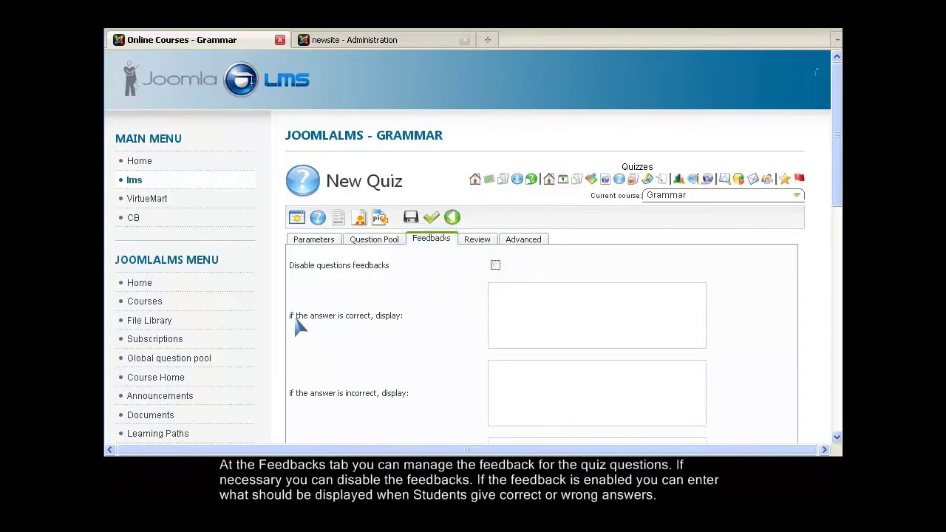
left_click_drag(291, 316, 381, 325)
left_click(521, 298)
key("Tab")
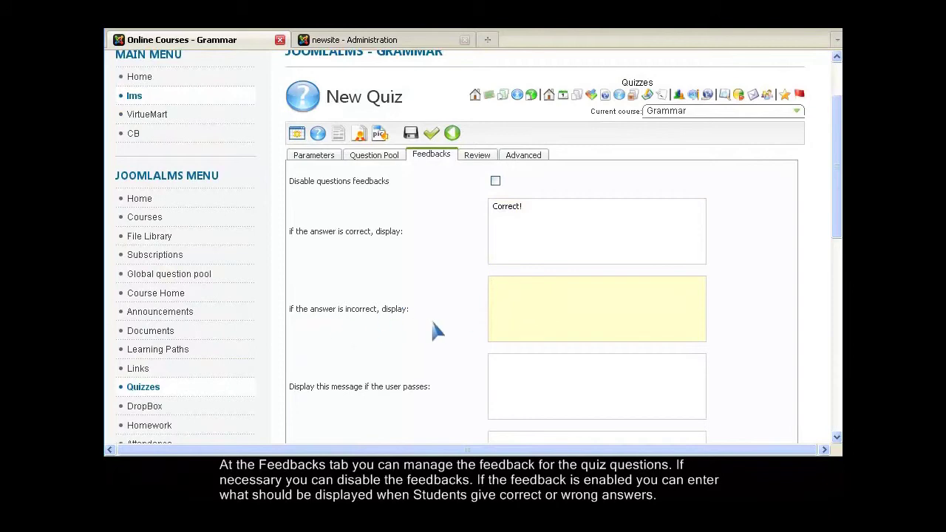
type("Incorrect!")
scroll(532, 322, "down", 2)
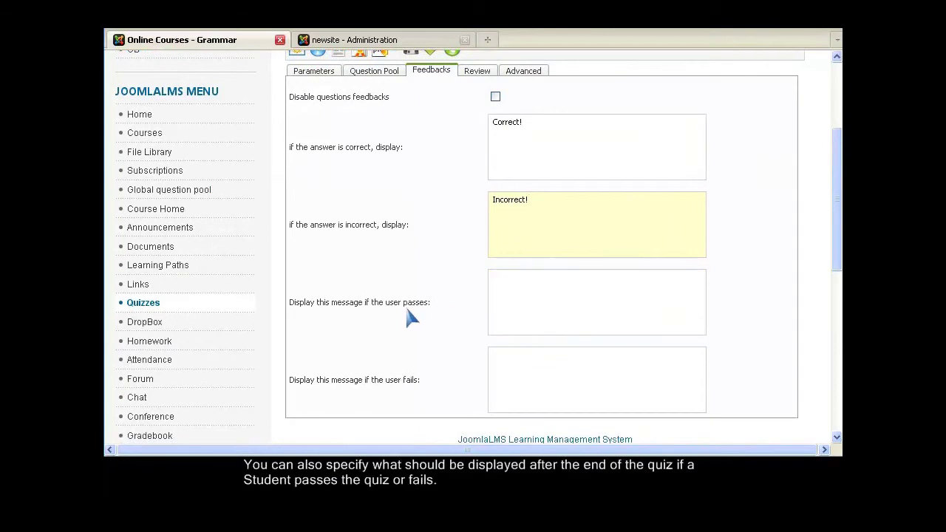
Set the passing message 'Congratulations!' and the failing message 'You failed, sorry'.
left_click(556, 316)
type("Congratulations!")
left_click(337, 394)
left_click(522, 376)
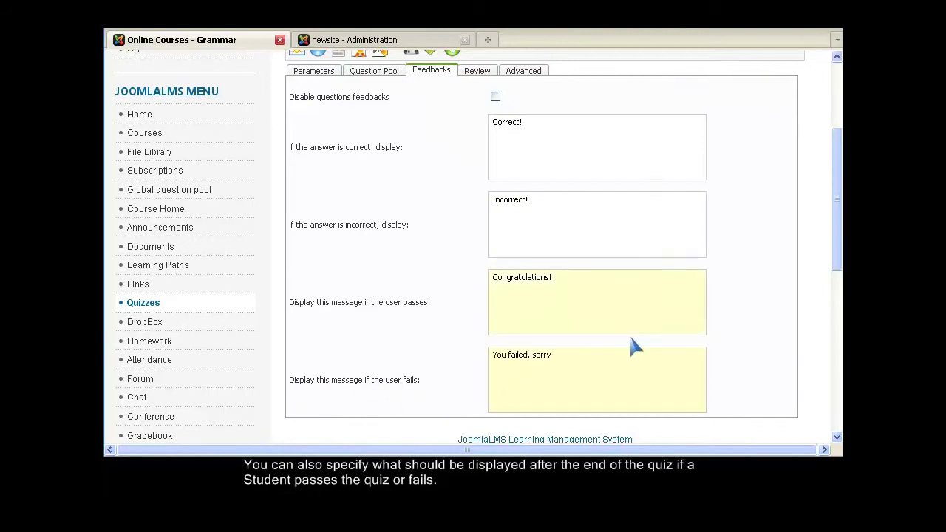
scroll(621, 380, "up", 5)
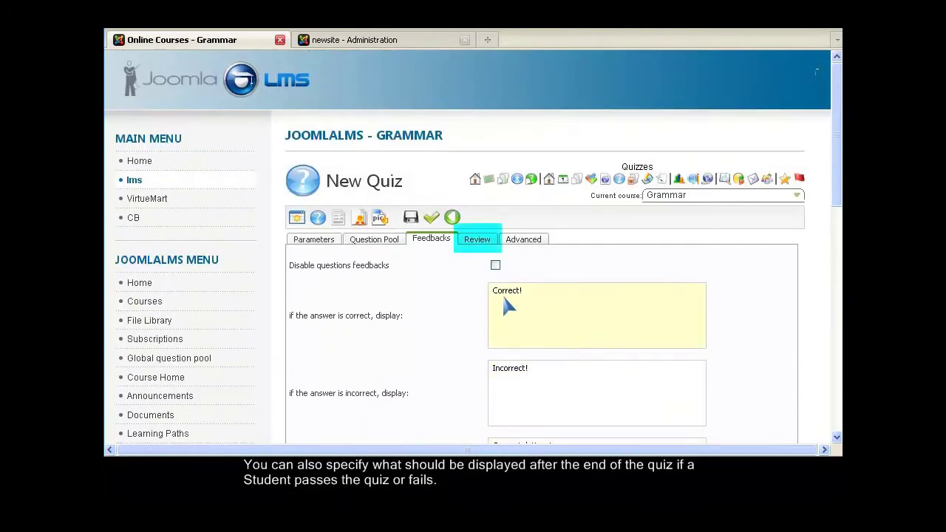
In Review options, set Show user answers and keep Show explanations at '- disable this option -'.
left_click(476, 248)
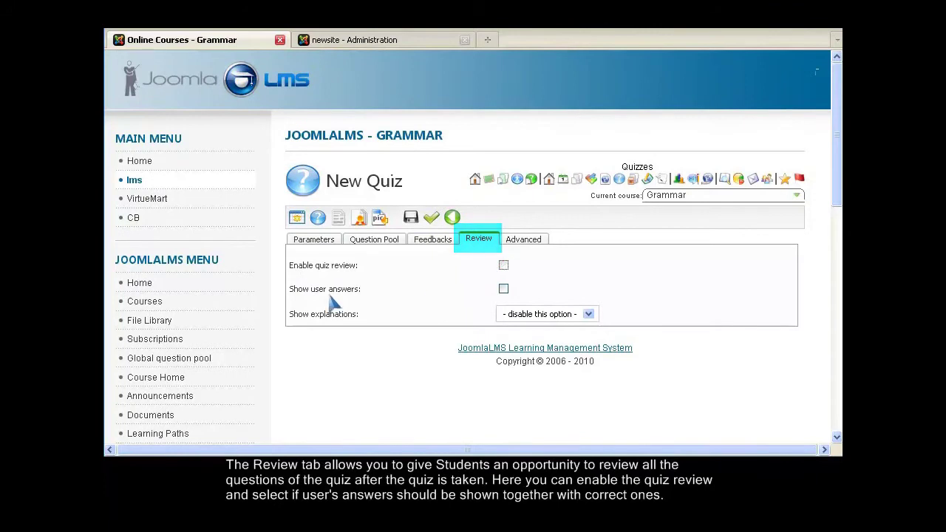
left_click(503, 289)
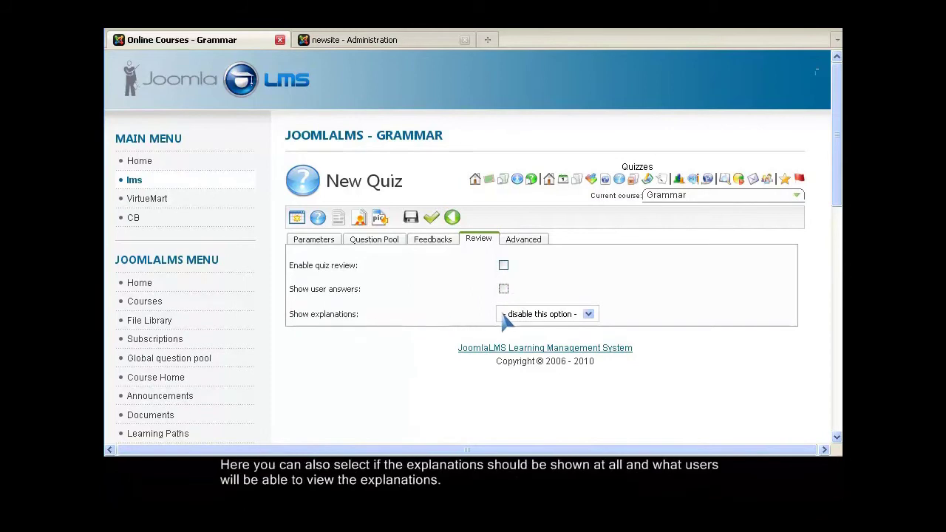
left_click(589, 315)
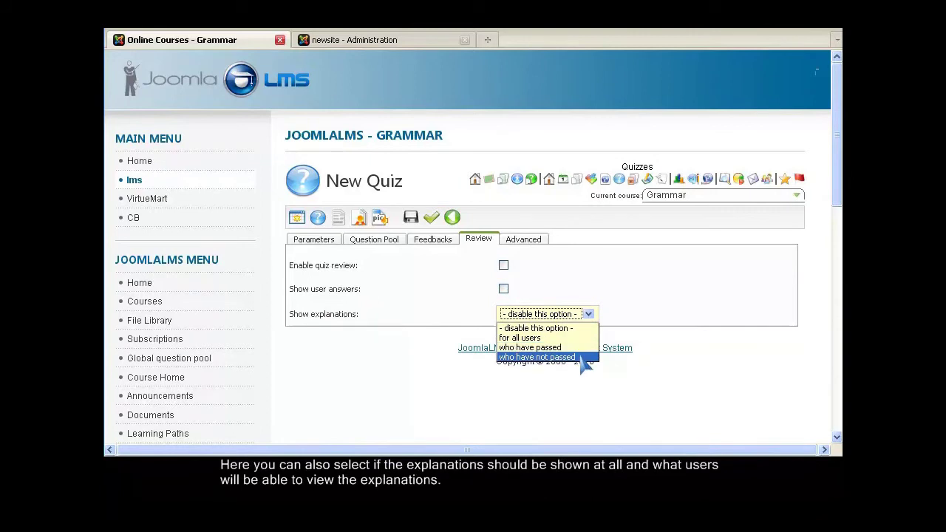
left_click(536, 328)
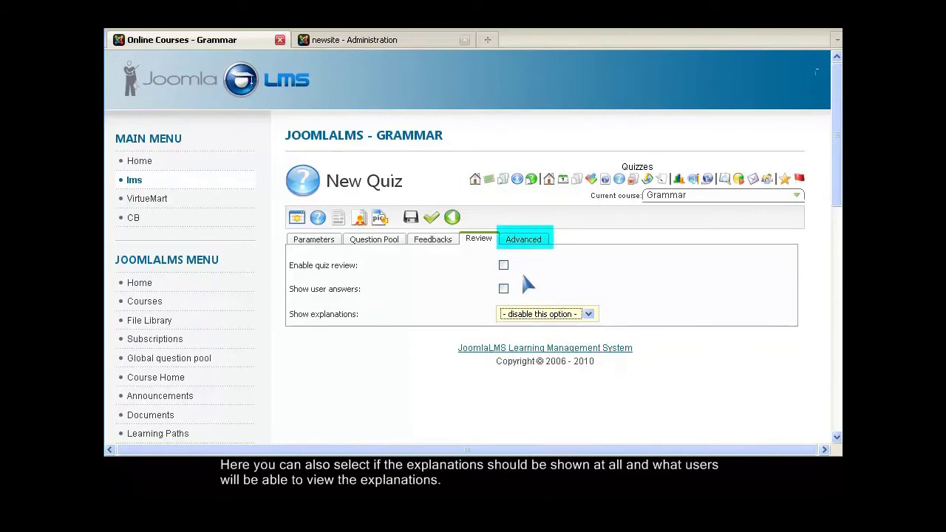
Show user results without graphic bars and enable quiz feedback in the Advanced options.
left_click(533, 240)
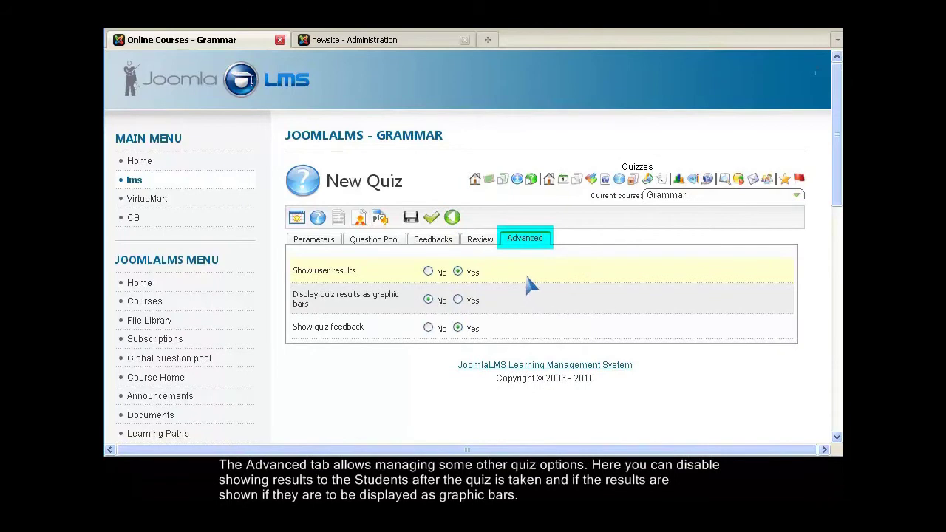
left_click(459, 274)
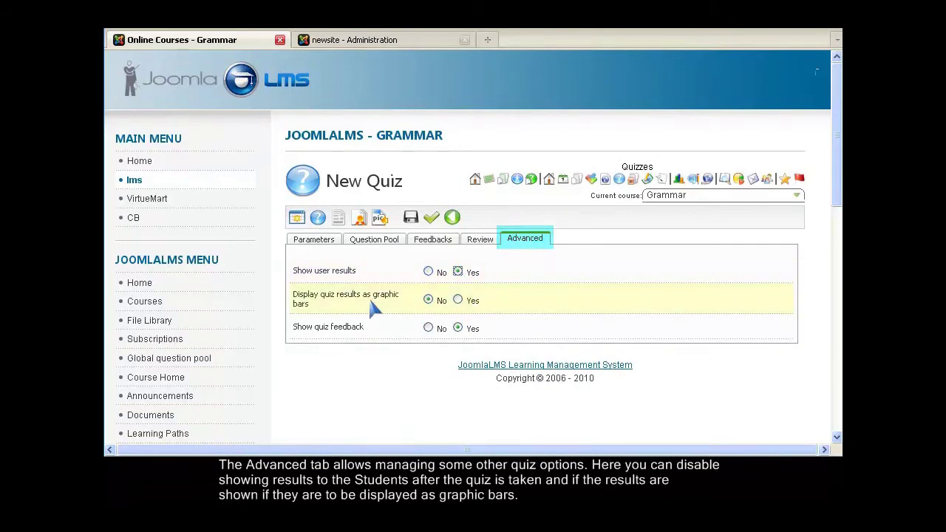
left_click(429, 300)
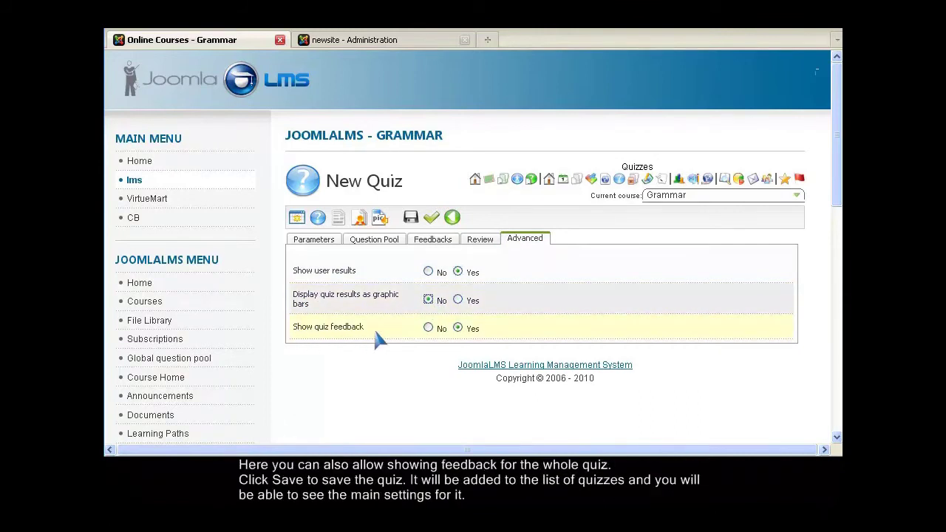
left_click(429, 328)
left_click(324, 244)
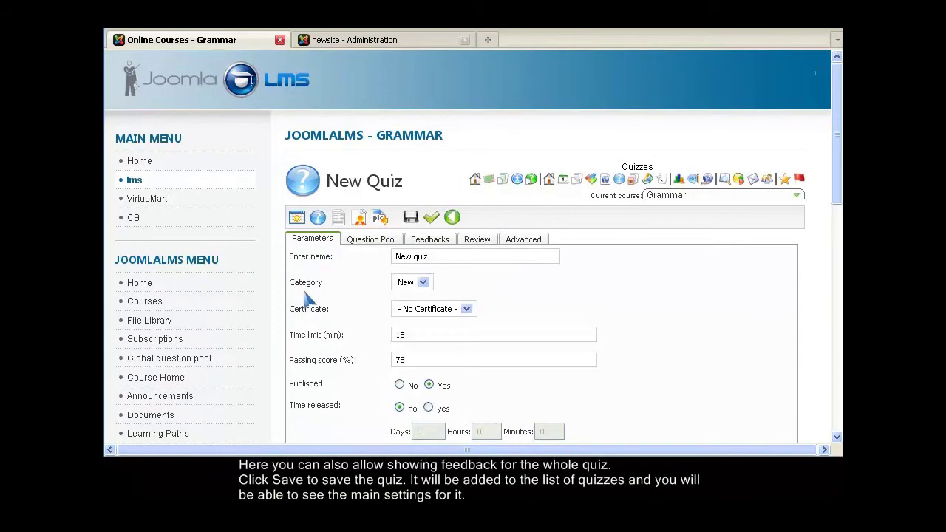
Save the quiz, check its New quiz column in the Gradebook, then return to the quiz list.
left_click(412, 220)
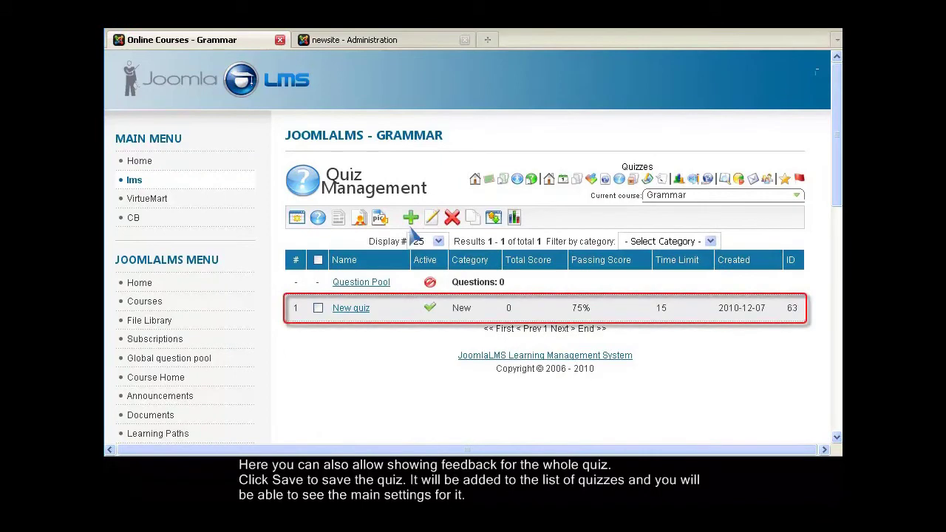
mouse_move(353, 316)
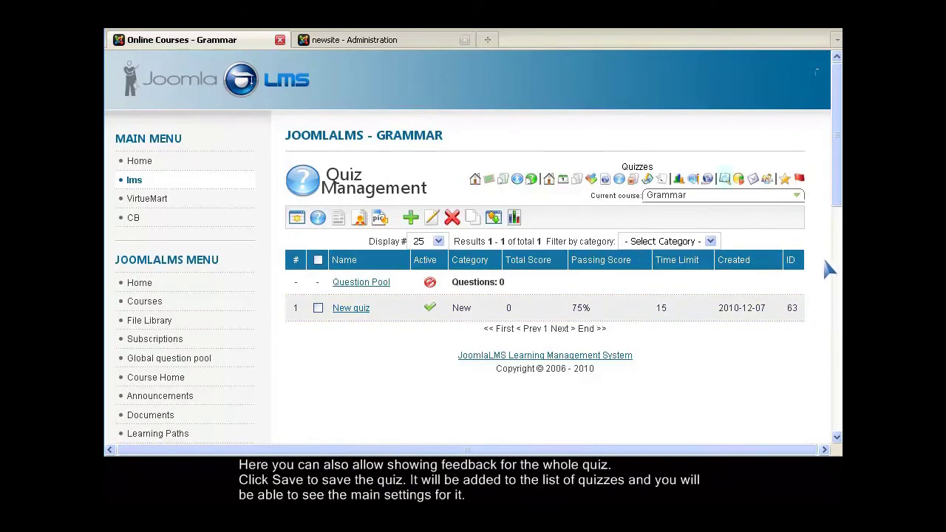
left_click(730, 185)
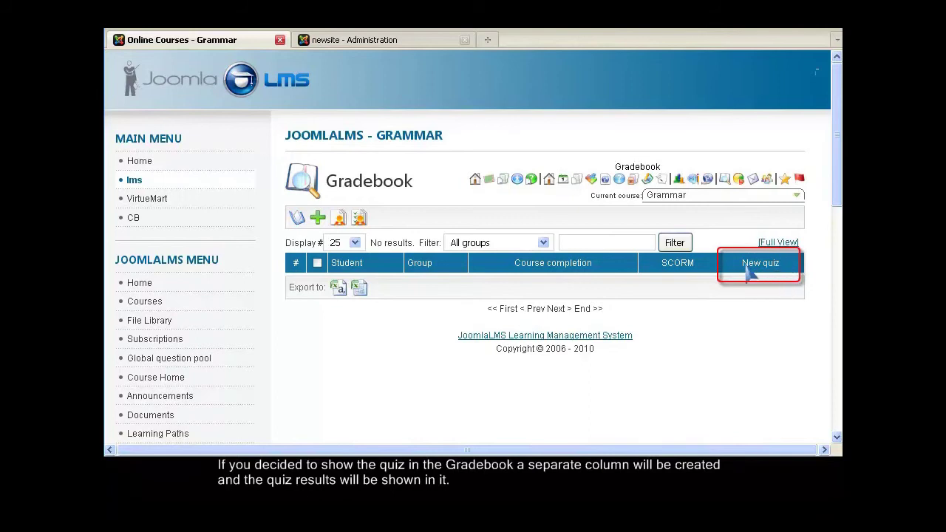
left_click(620, 179)
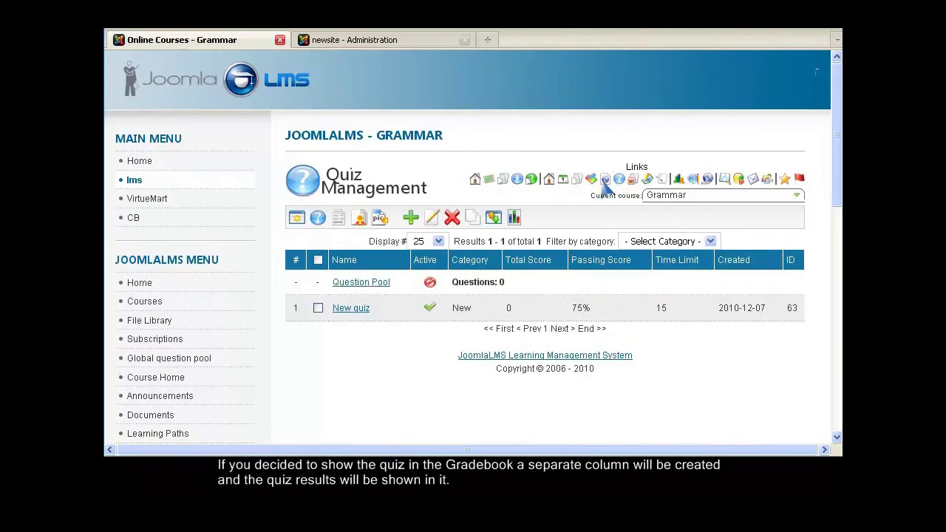
Edit New quiz, replace its 15 time limit with 0, and save.
left_click(318, 308)
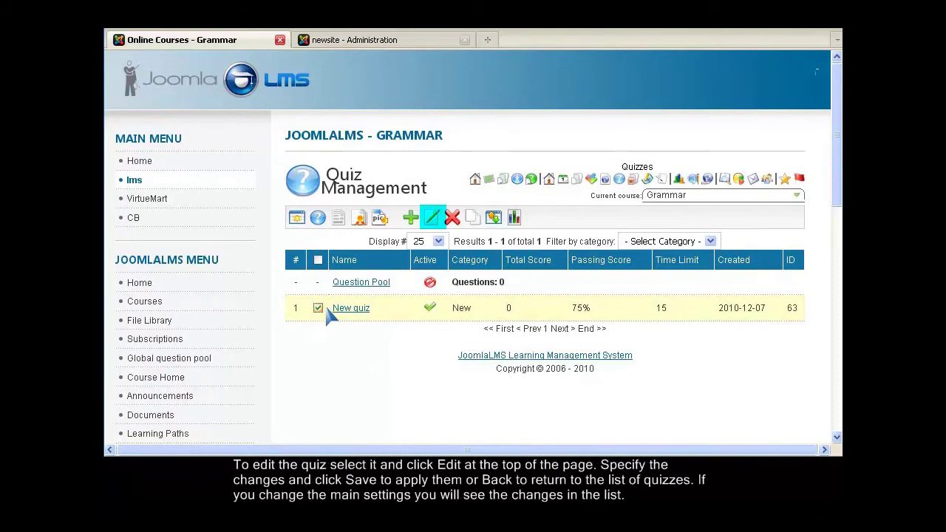
left_click(435, 222)
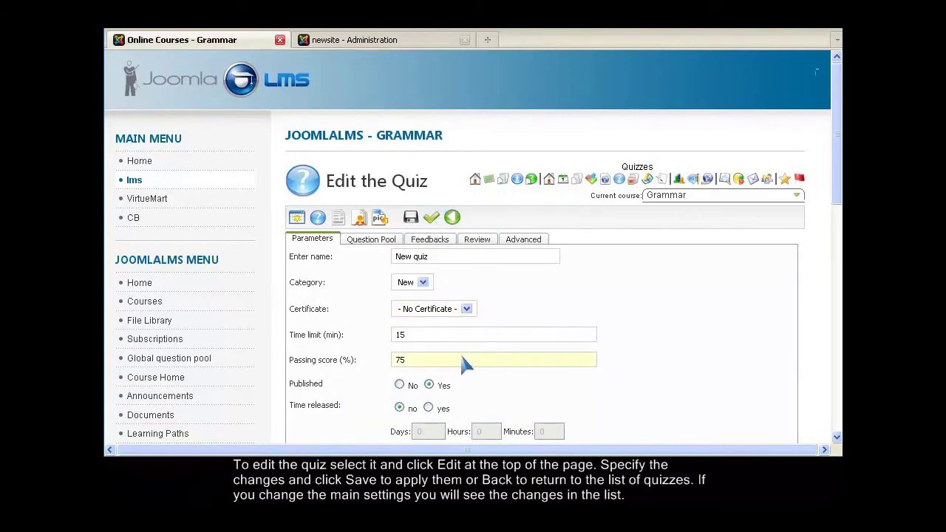
double_click(400, 335)
type("0")
left_click(419, 221)
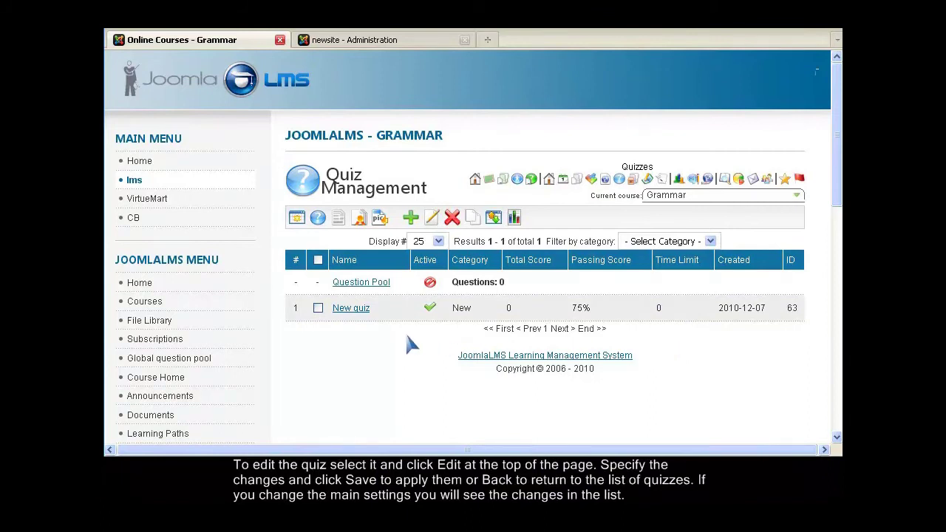
Copy New quiz into category New, creating 'Copy of New quiz'.
left_click(317, 308)
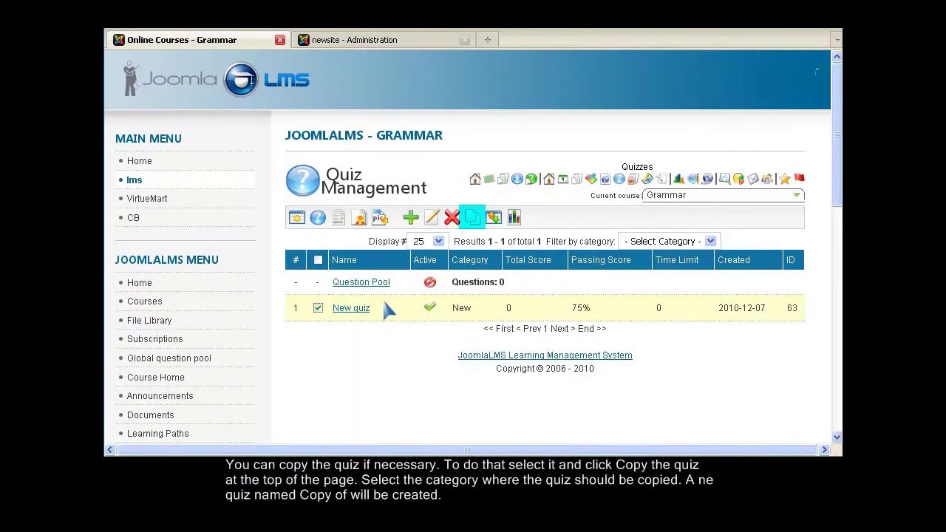
left_click(479, 223)
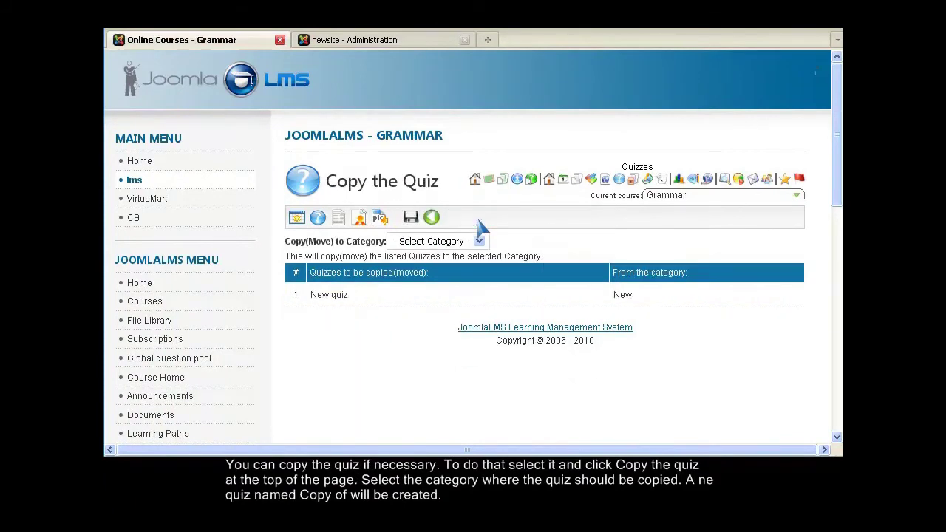
left_click(479, 242)
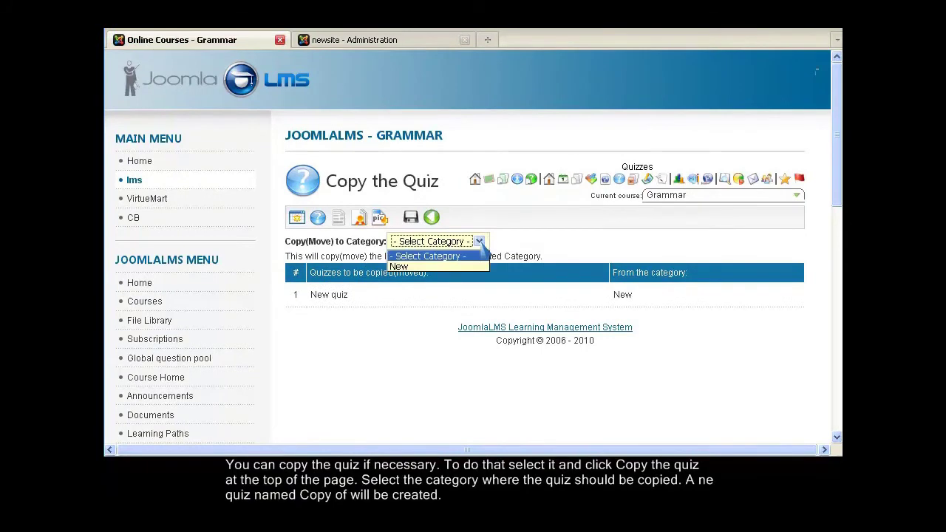
left_click(481, 268)
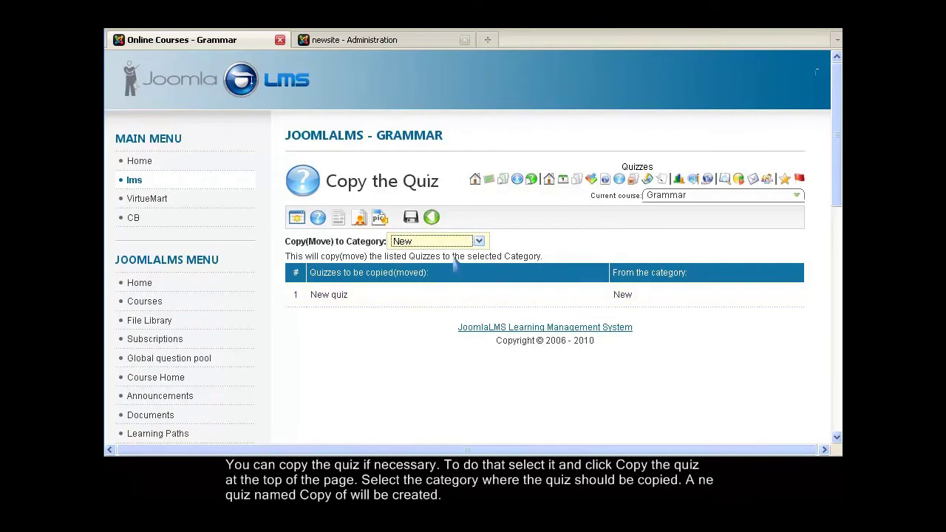
left_click(411, 218)
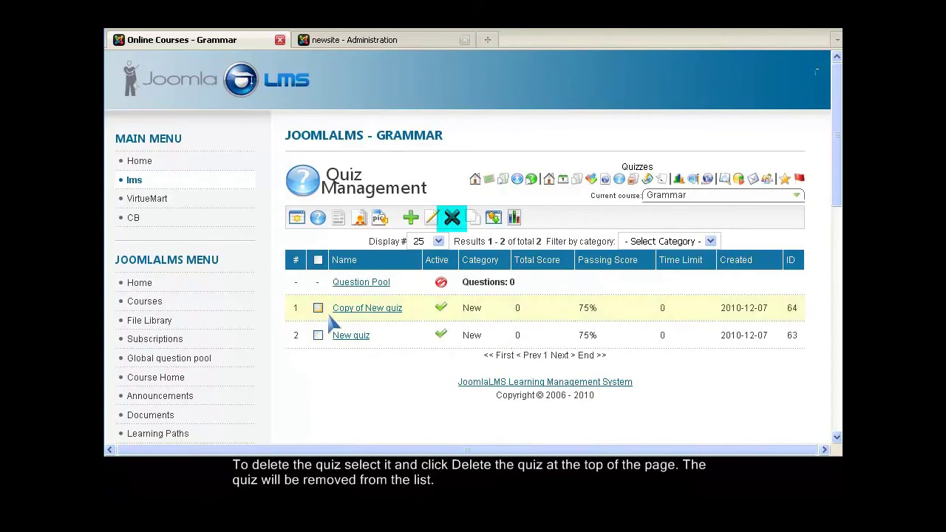
Delete 'Copy of New quiz' and move New quiz to the Other category.
left_click(455, 222)
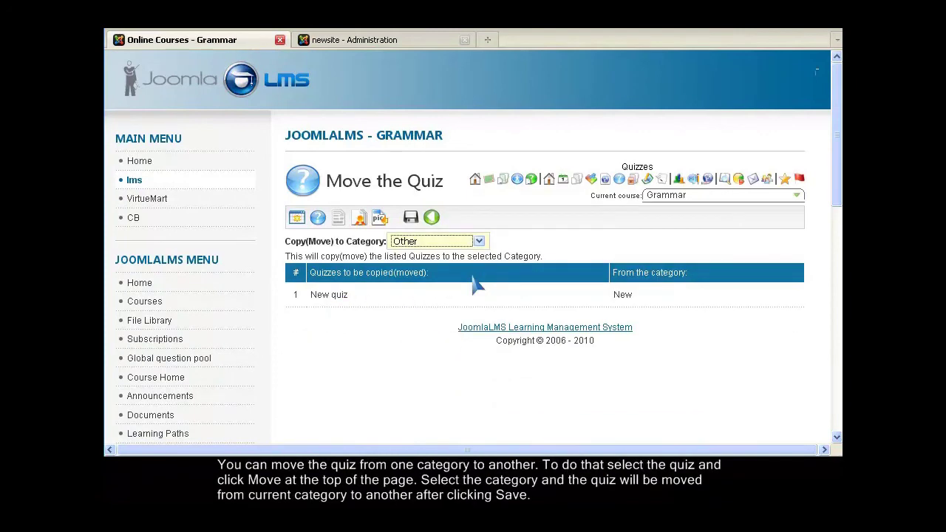
left_click(411, 219)
left_click(318, 309)
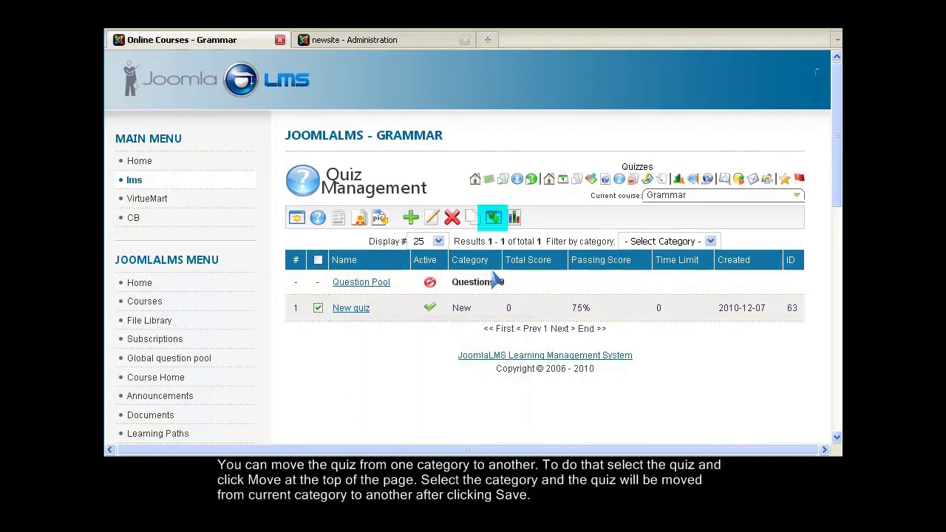
left_click(501, 222)
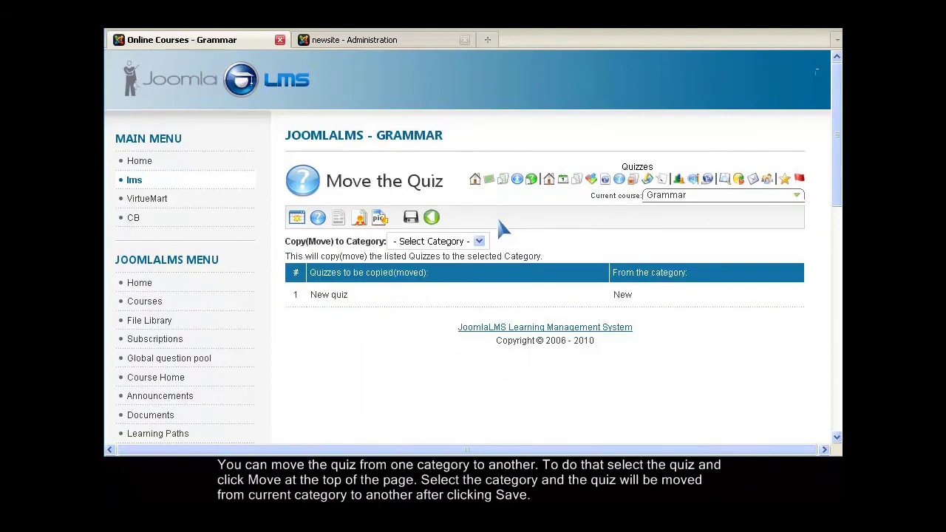
left_click(479, 241)
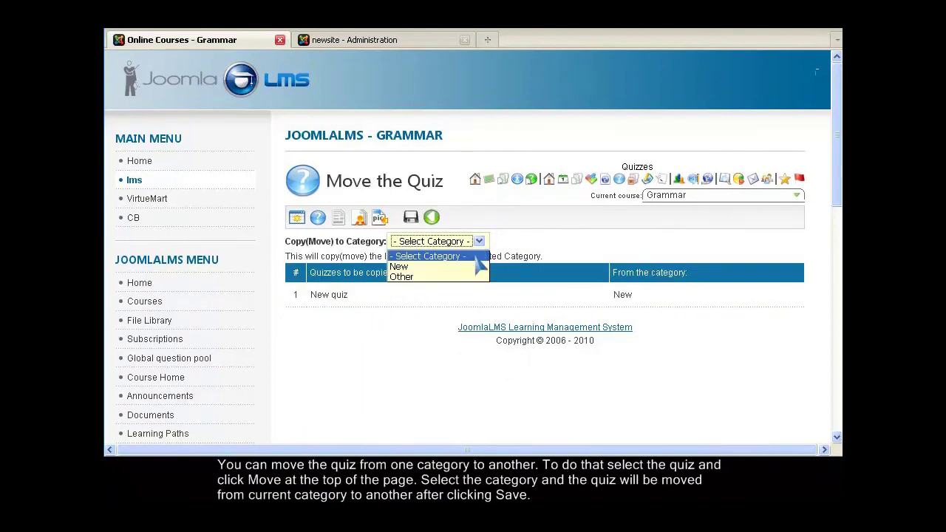
left_click(477, 278)
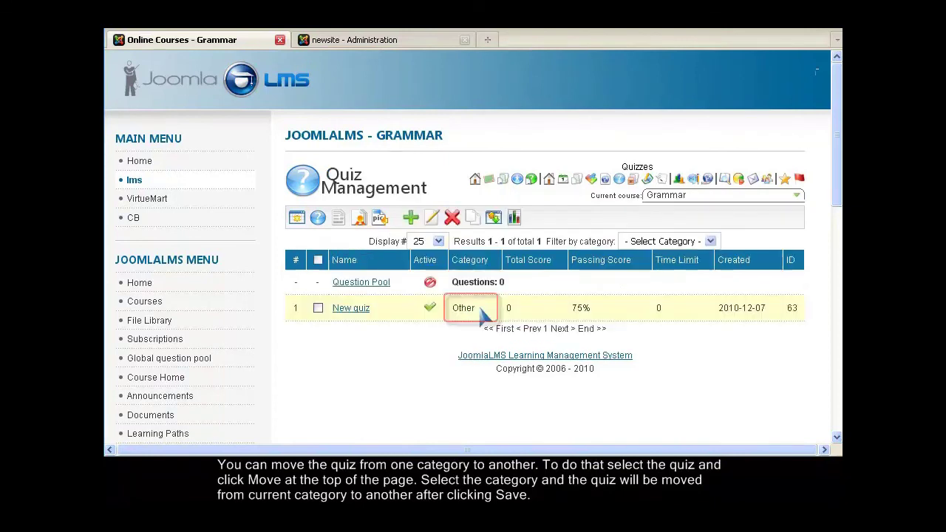